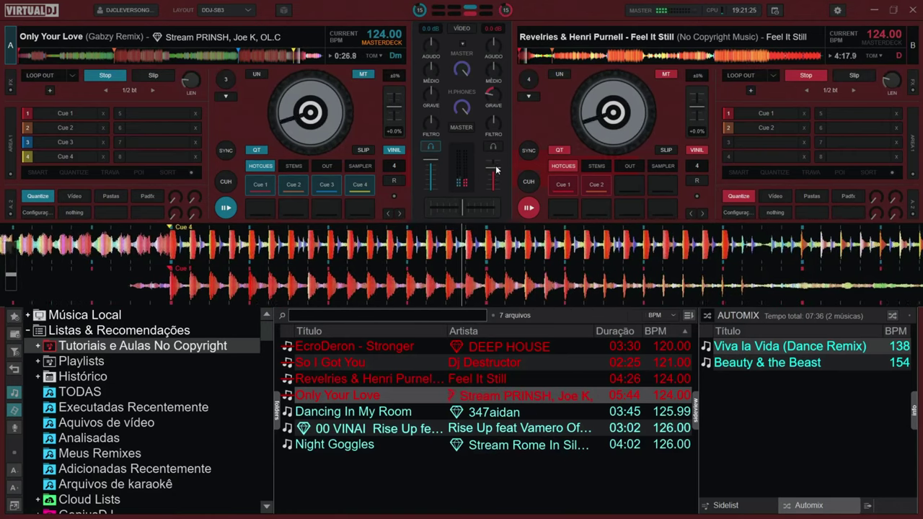
- Shift the mix to deck B by restoring its bass (Grave) while cutting the bass and slightly lowering the volume on deck A
{"action": "left_click_drag", "start_coordinate": [433, 164], "coordinate": [431, 169]}
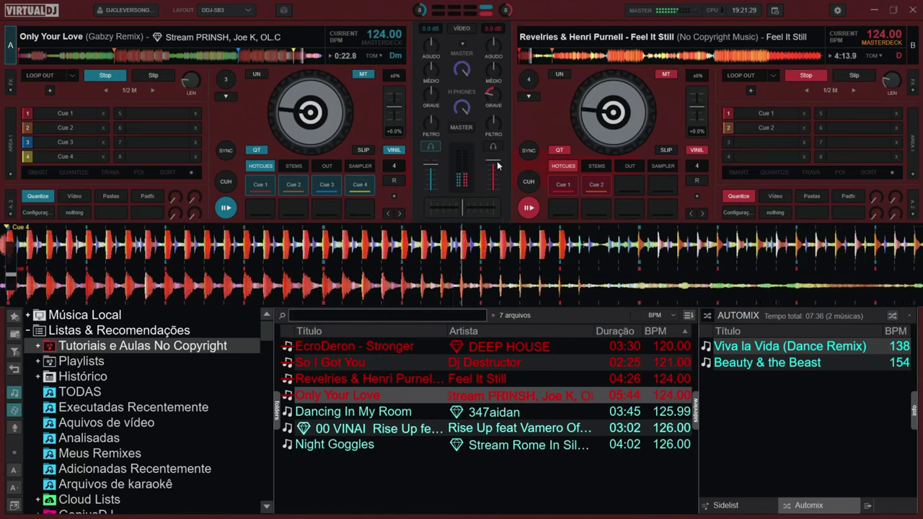
{"action": "left_click_drag", "start_coordinate": [498, 104], "coordinate": [495, 97]}
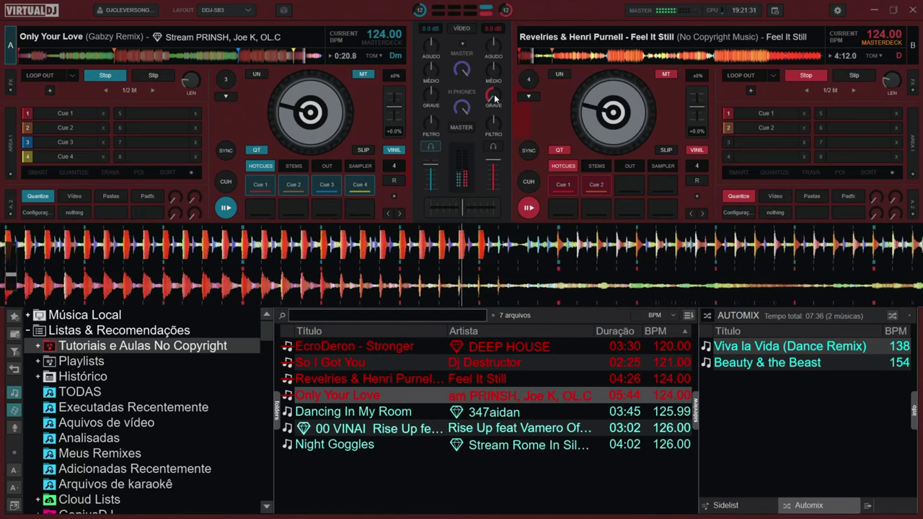
{"action": "left_click_drag", "start_coordinate": [430, 103], "coordinate": [441, 139]}
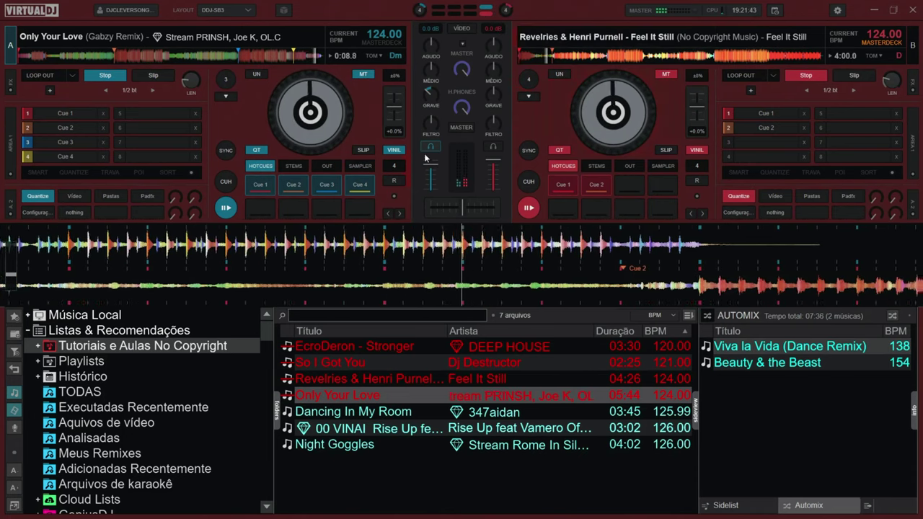
{"action": "left_click", "coordinate": [39, 76]}
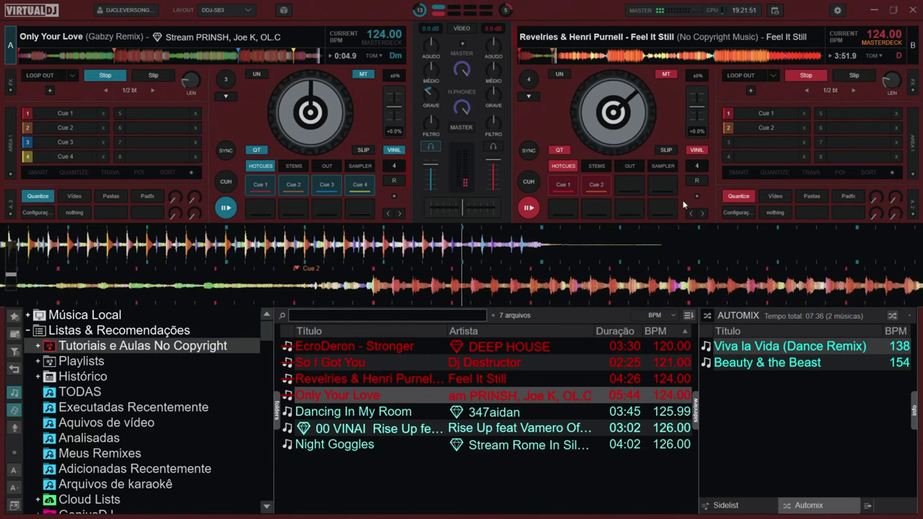
- Change the skin's background colour to Padrão in the colour scheme options
{"action": "left_click", "coordinate": [248, 11]}
{"action": "mouse_move", "coordinate": [315, 22]}
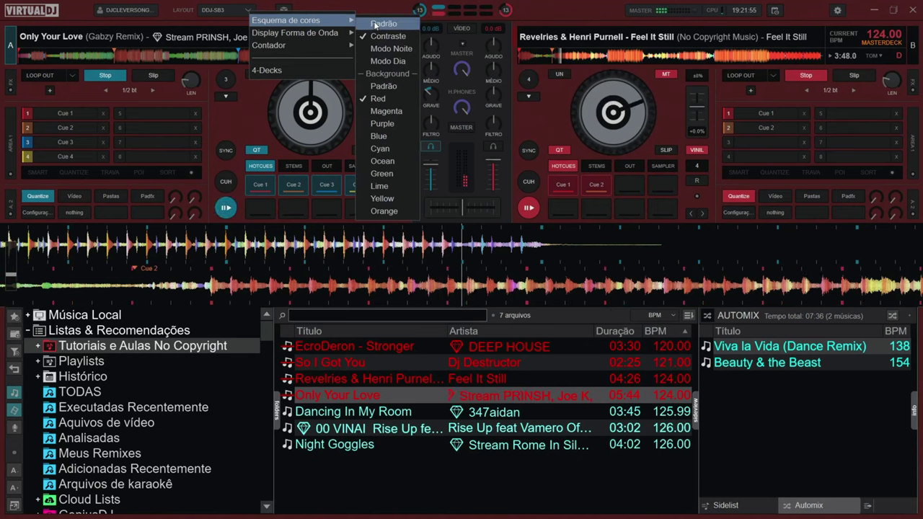
{"action": "left_click", "coordinate": [378, 86]}
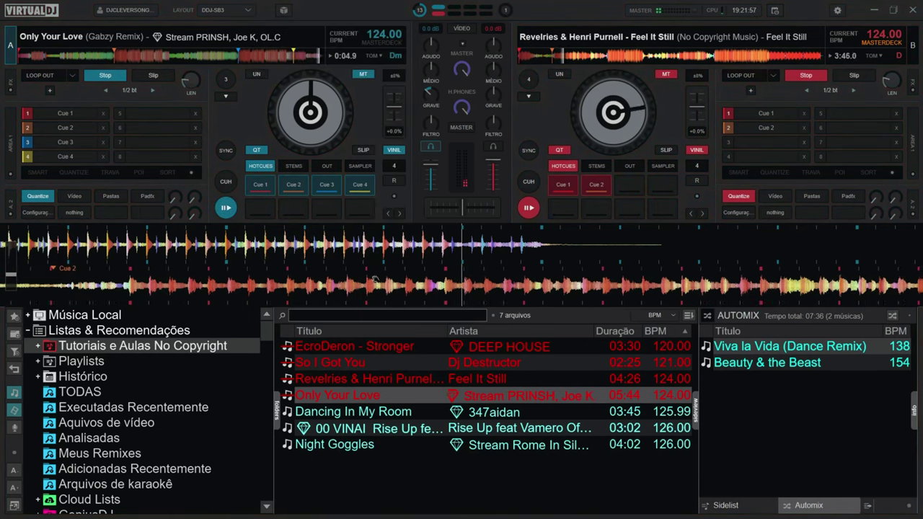
- Set the waveform display position to Acima so the waveforms sit above the decks
{"action": "left_click", "coordinate": [249, 10]}
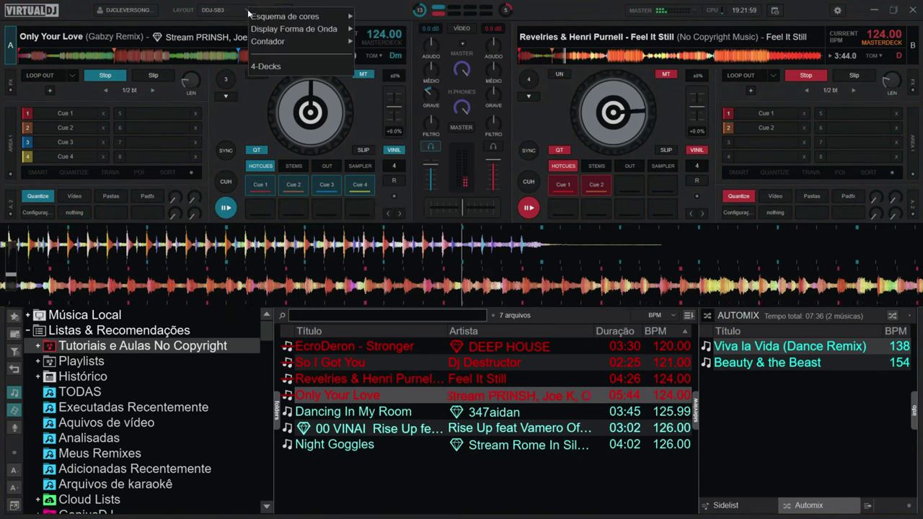
{"action": "mouse_move", "coordinate": [289, 29]}
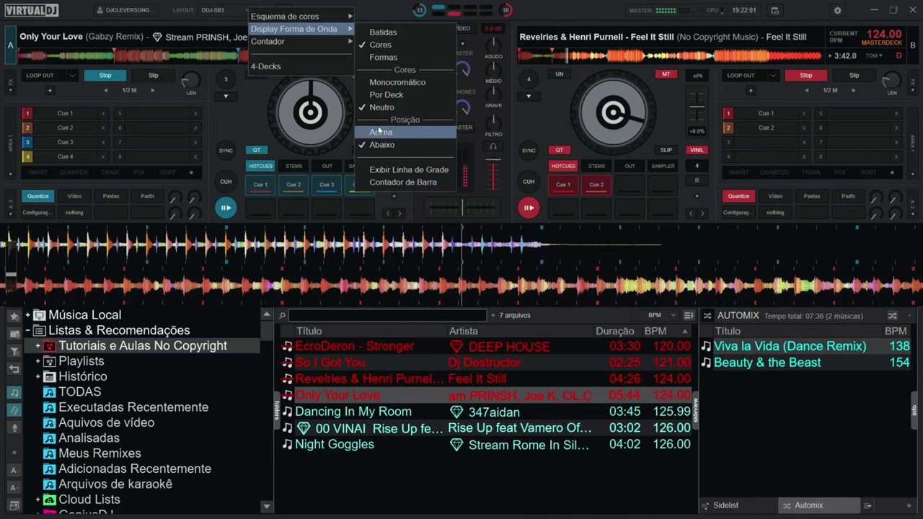
{"action": "left_click", "coordinate": [374, 132]}
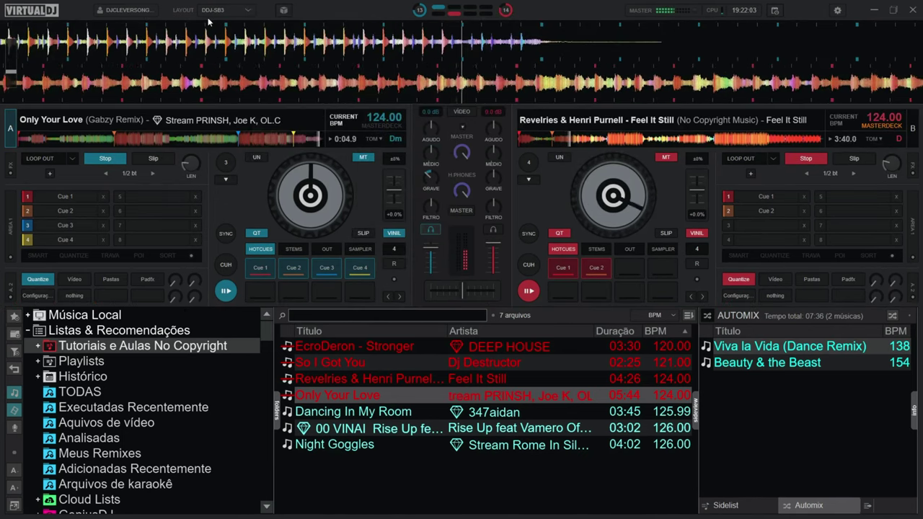
- Look over the counter options and enable the grid lines (Exibir Linha de Grade) on the waveform display
{"action": "left_click", "coordinate": [247, 10]}
{"action": "mouse_move", "coordinate": [289, 45]}
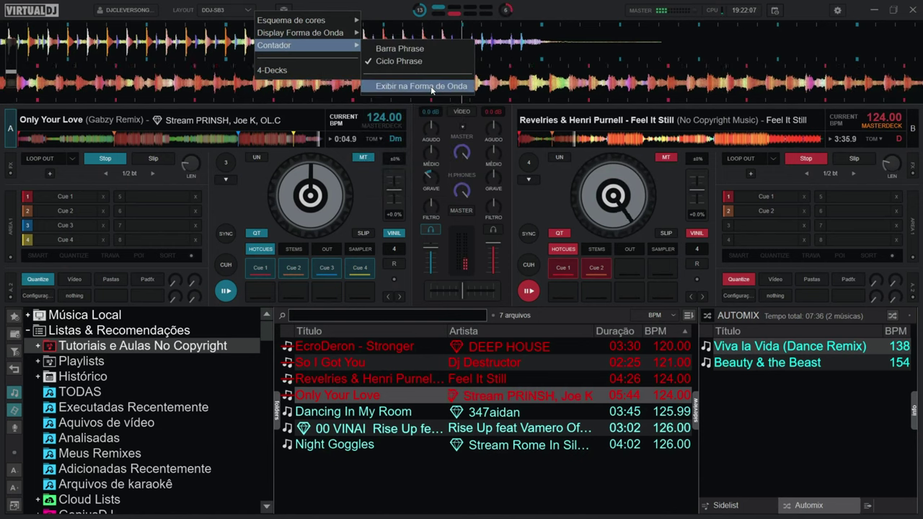
{"action": "mouse_move", "coordinate": [345, 34]}
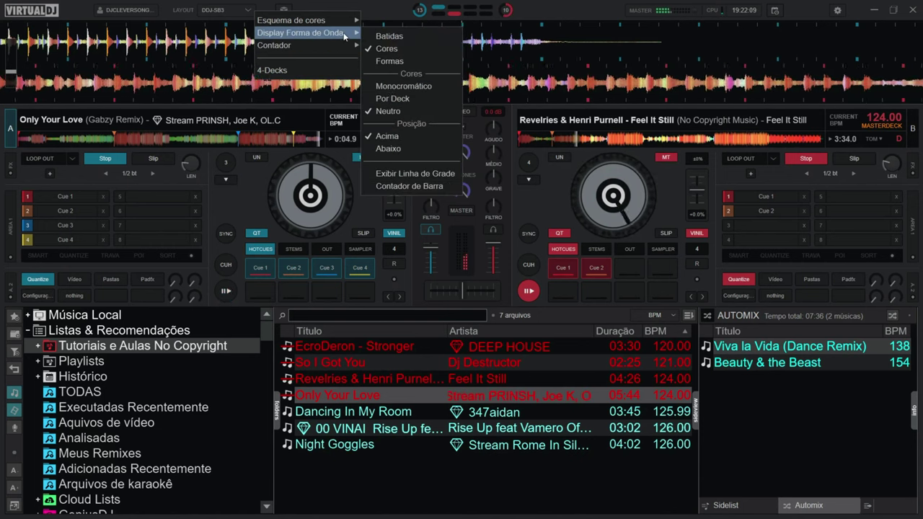
{"action": "left_click", "coordinate": [422, 174]}
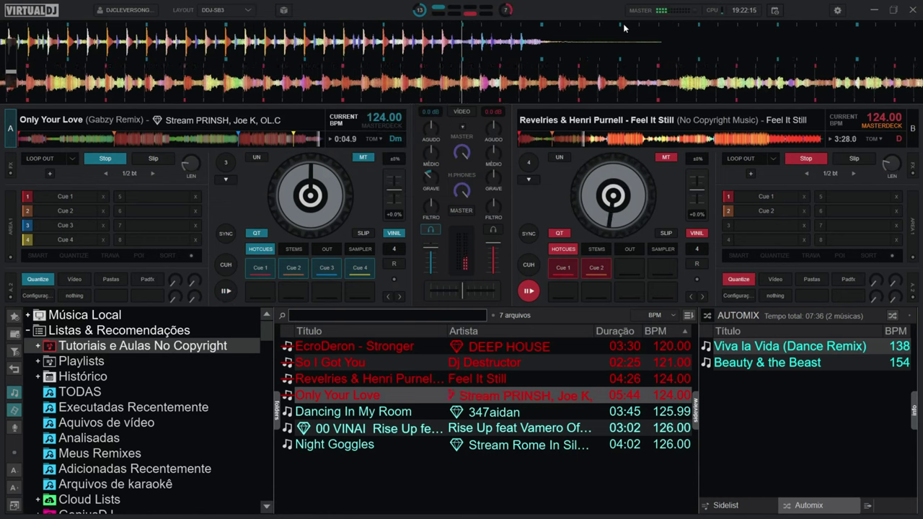
- Enable the bar counter (Contador de Barra) on the waveform display
{"action": "right_click", "coordinate": [256, 23]}
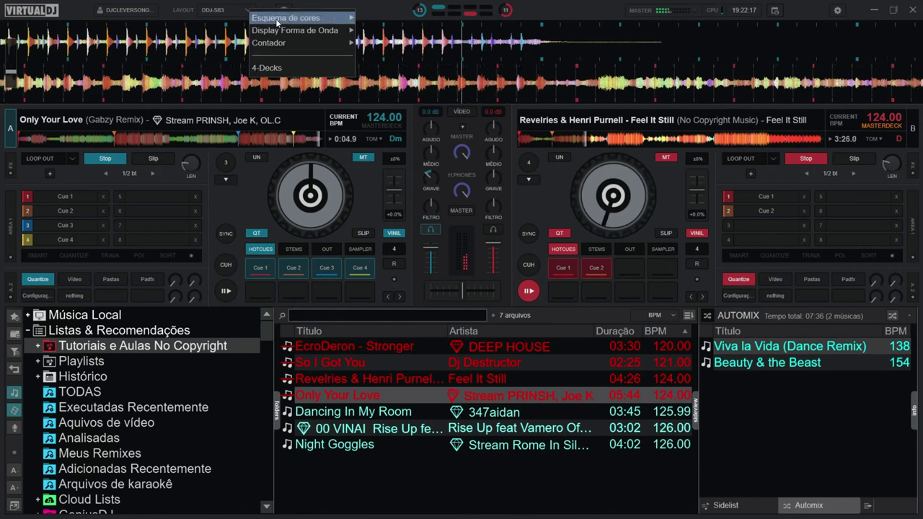
{"action": "mouse_move", "coordinate": [334, 34]}
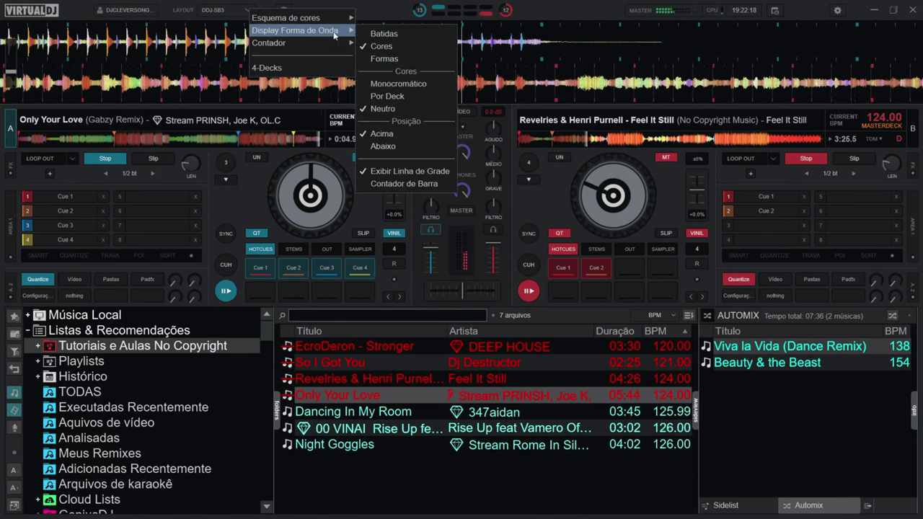
{"action": "left_click", "coordinate": [426, 183]}
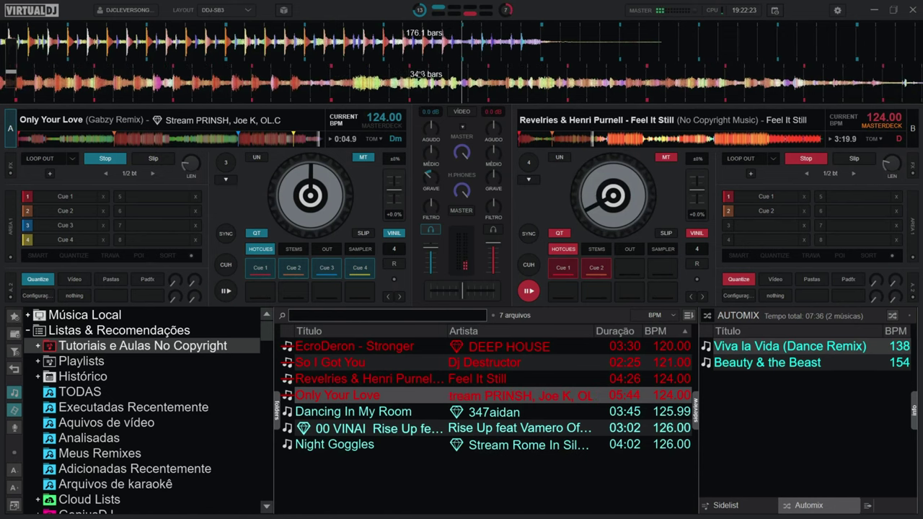
- Turn off both the bar counter and the grid lines on the waveform display
{"action": "right_click", "coordinate": [247, 10]}
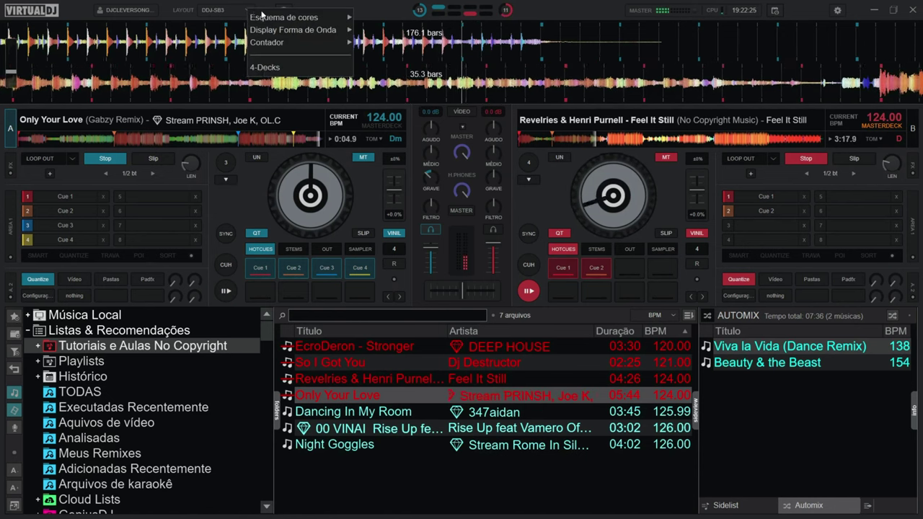
{"action": "mouse_move", "coordinate": [317, 29]}
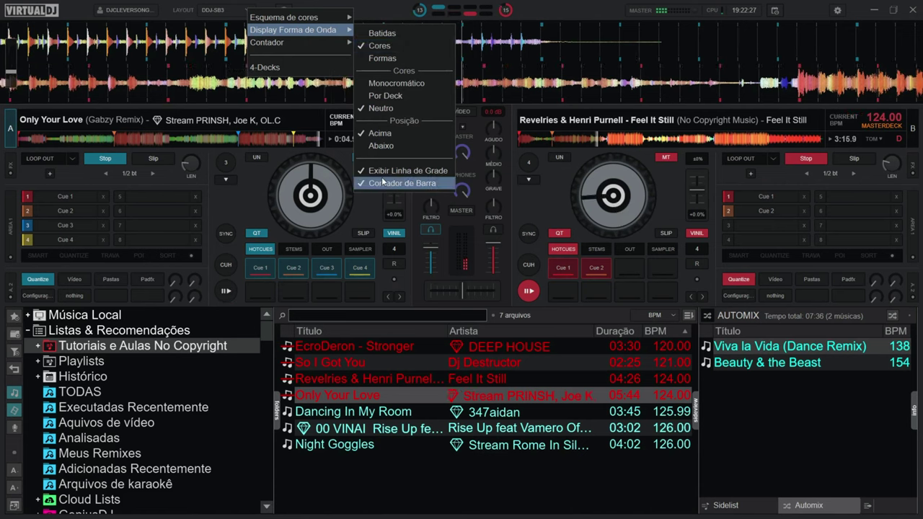
{"action": "left_click", "coordinate": [401, 182]}
{"action": "right_click", "coordinate": [246, 13]}
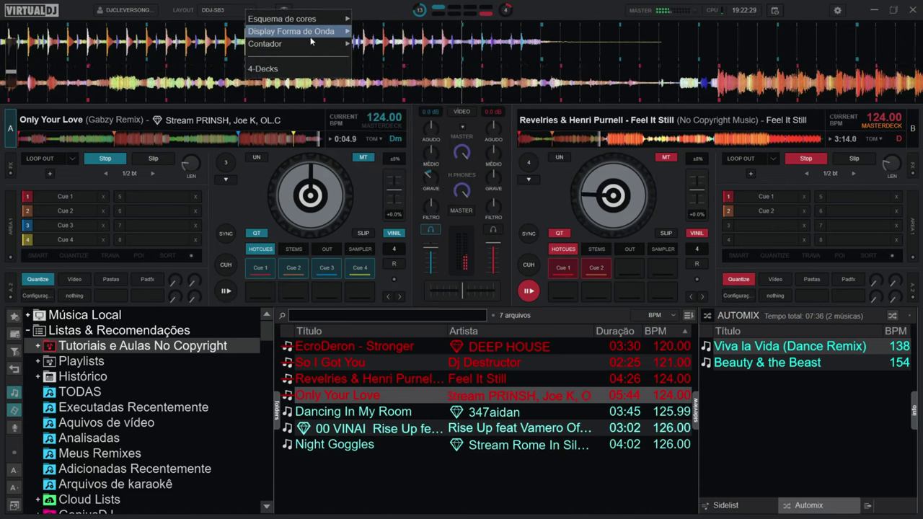
{"action": "mouse_move", "coordinate": [328, 33]}
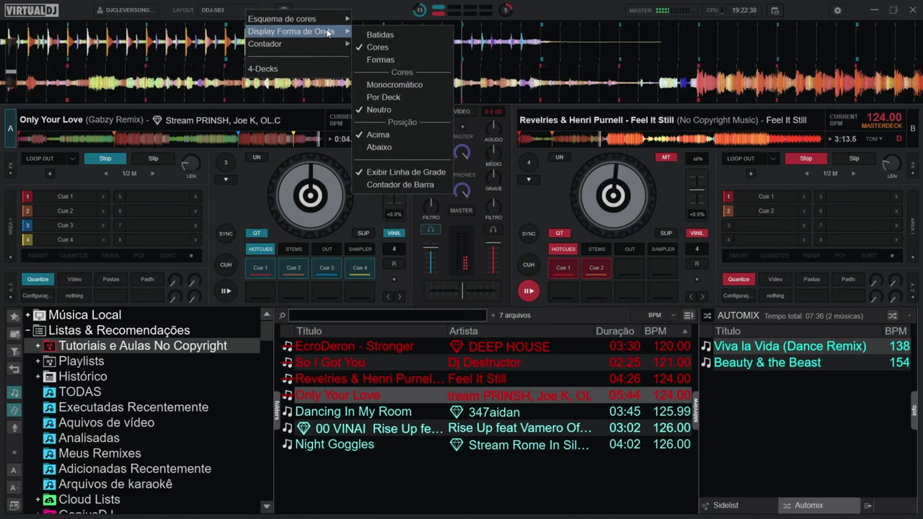
{"action": "left_click", "coordinate": [380, 171]}
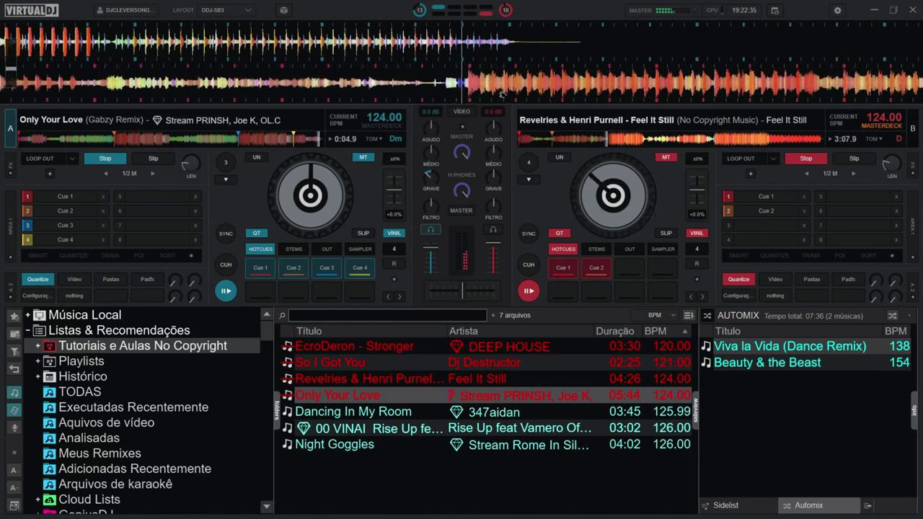
- Set the waveform colours to Monocromático and the waveform style to Formas
{"action": "right_click", "coordinate": [246, 15]}
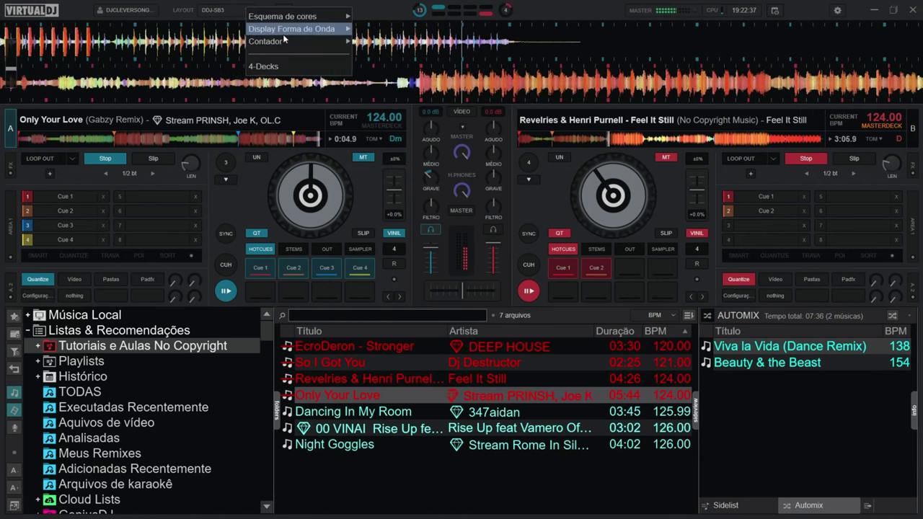
{"action": "mouse_move", "coordinate": [288, 29]}
{"action": "left_click", "coordinate": [422, 83]}
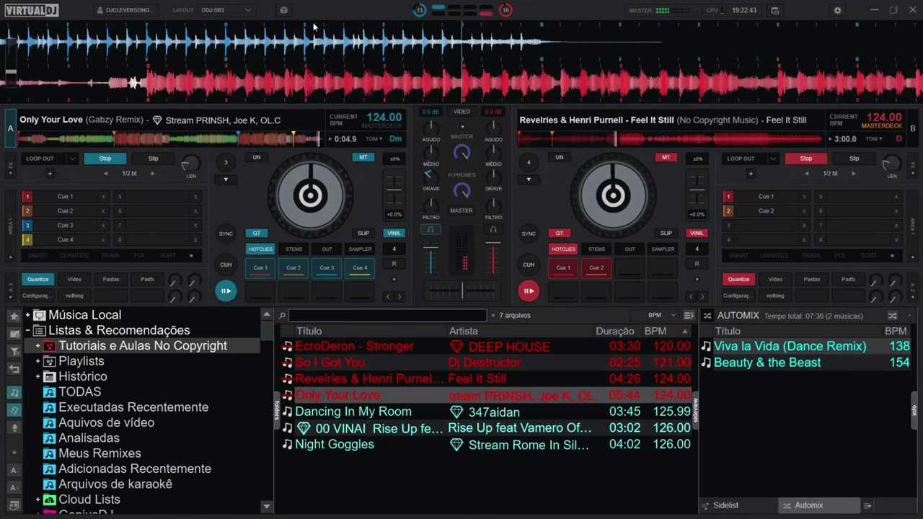
{"action": "right_click", "coordinate": [245, 13]}
{"action": "mouse_move", "coordinate": [267, 22]}
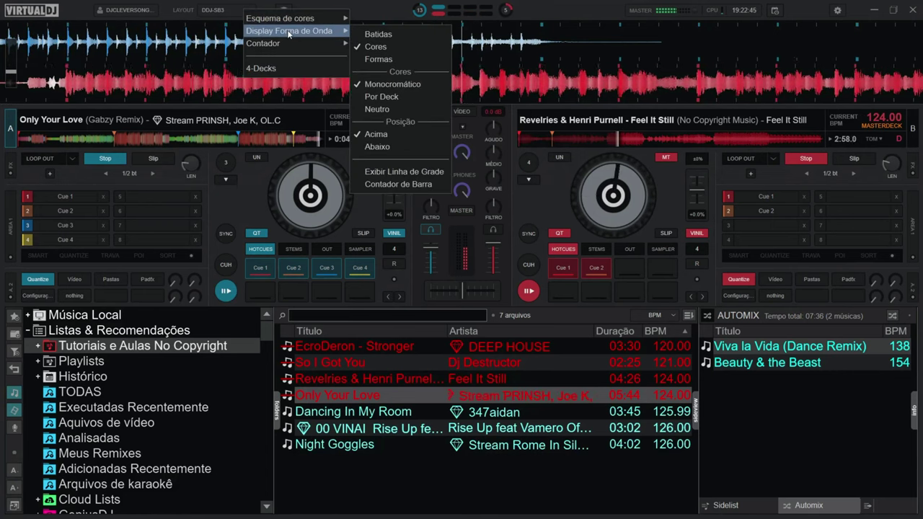
{"action": "left_click", "coordinate": [389, 62]}
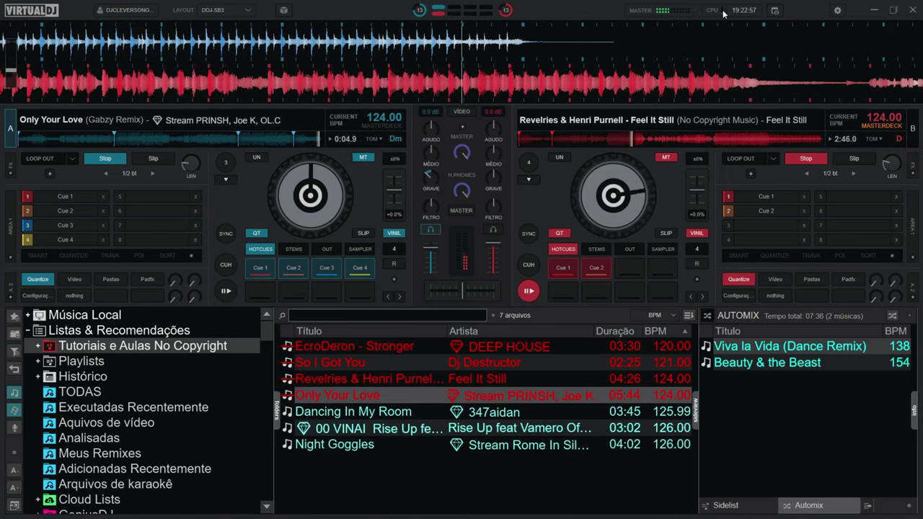
- Inspect the CPU meter, clock and event scheduler, and briefly view the interface skin settings
{"action": "mouse_move", "coordinate": [722, 13]}
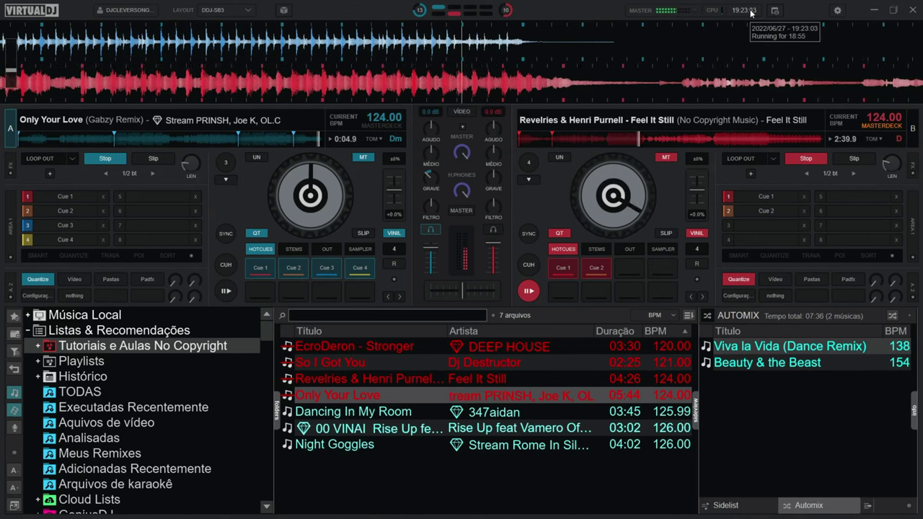
{"action": "mouse_move", "coordinate": [751, 12]}
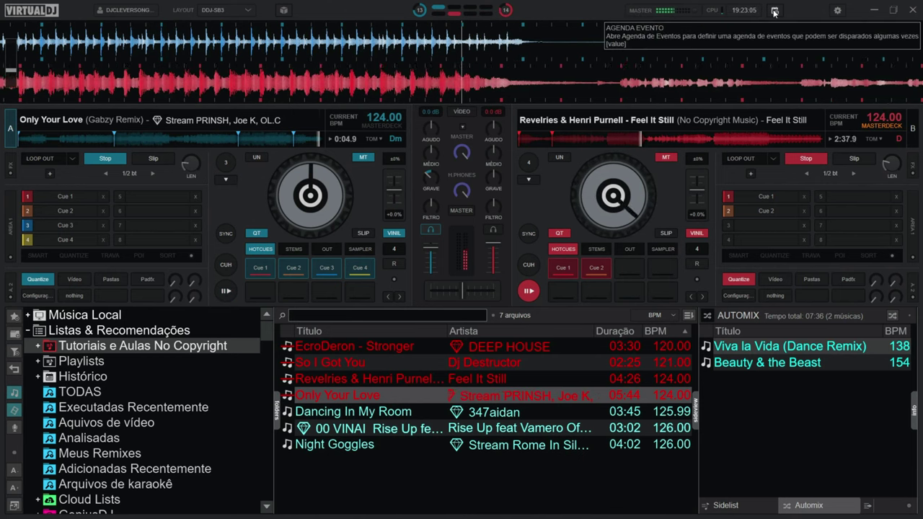
{"action": "left_click", "coordinate": [839, 12]}
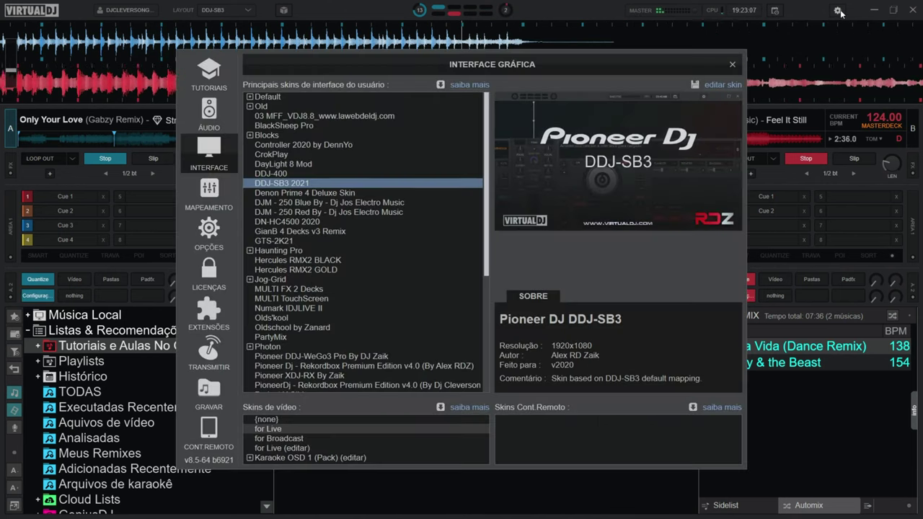
{"action": "left_click", "coordinate": [733, 64]}
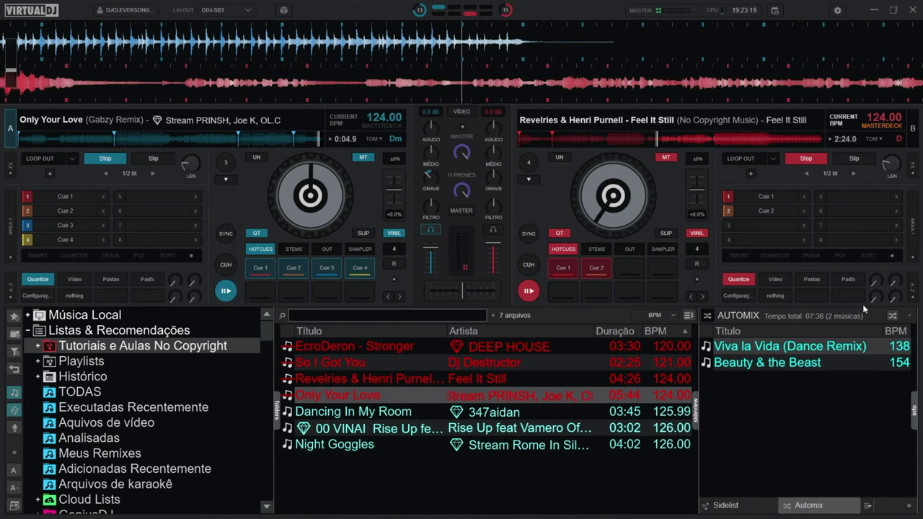
- Choose Shader as the video source in the mixer's video section and open the master video output window
{"action": "left_click", "coordinate": [462, 113]}
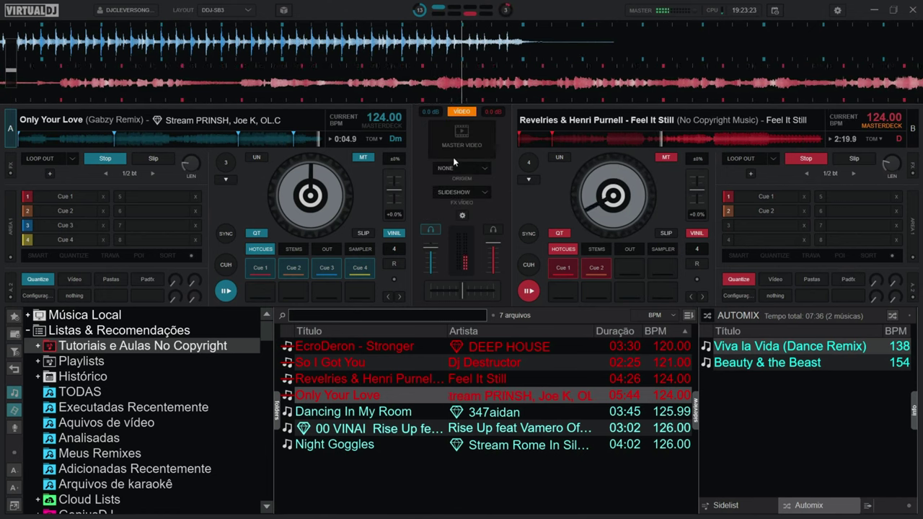
{"action": "left_click", "coordinate": [481, 168]}
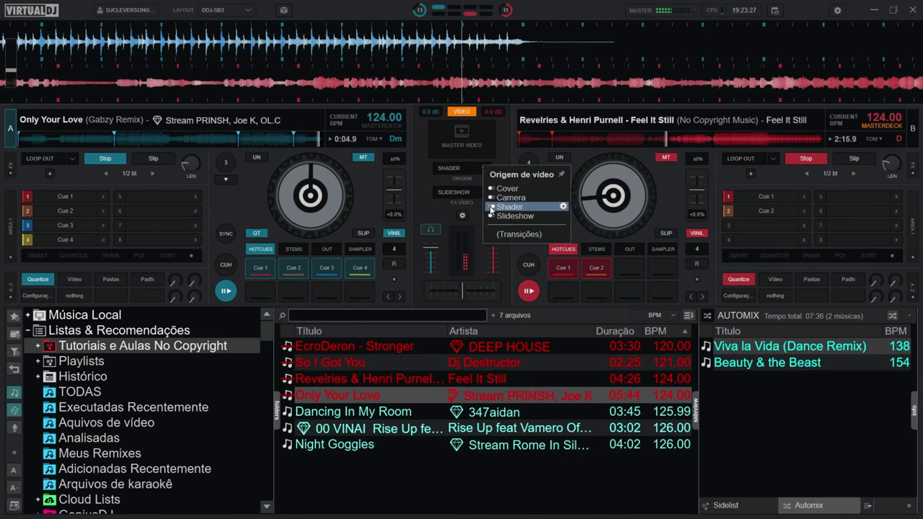
{"action": "left_click", "coordinate": [456, 145]}
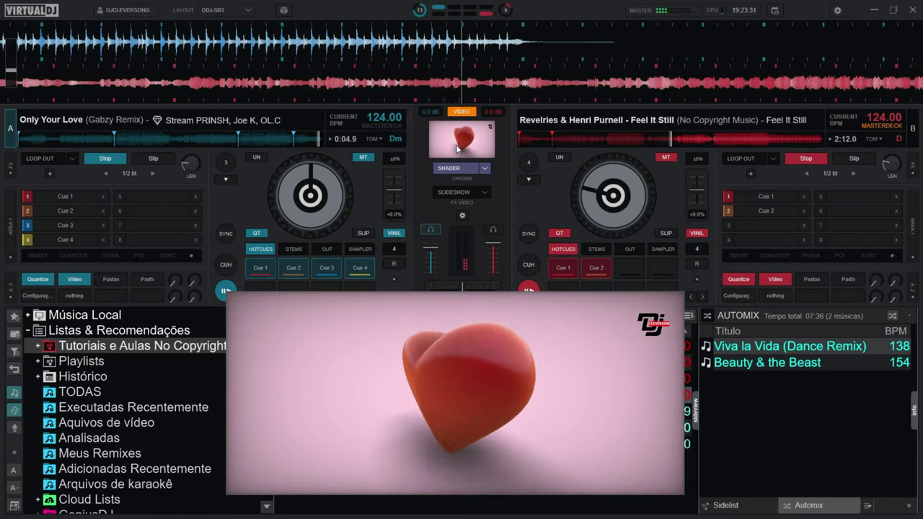
- Preview the master video output full screen, return it to a window and move it slightly over the browser
{"action": "double_click", "coordinate": [420, 345]}
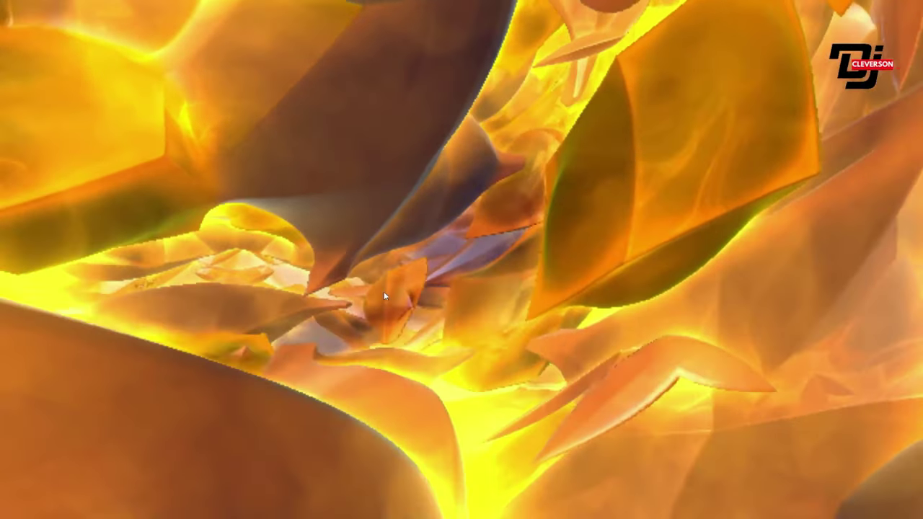
{"action": "double_click", "coordinate": [387, 292]}
{"action": "left_click_drag", "start_coordinate": [387, 292], "coordinate": [405, 308]}
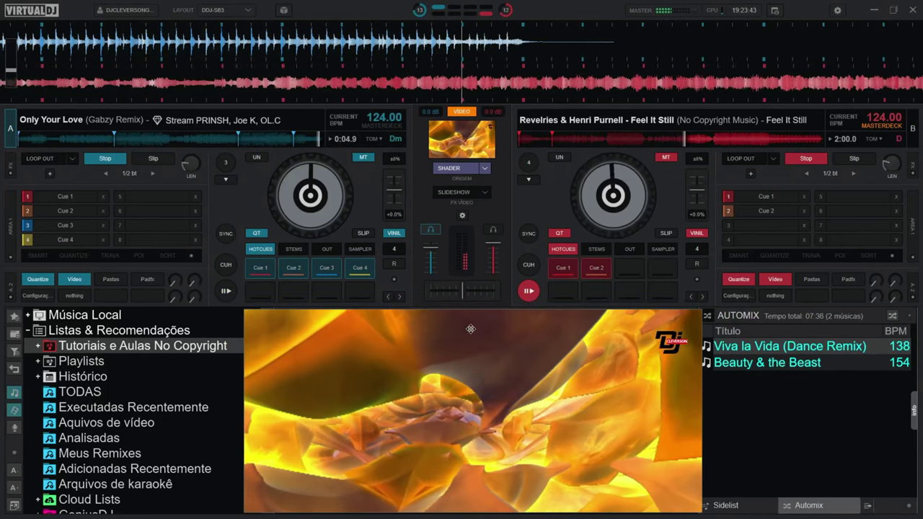
- Activate the Slideshow video effect and toggle the video output to full screen and back
{"action": "left_click", "coordinate": [461, 192]}
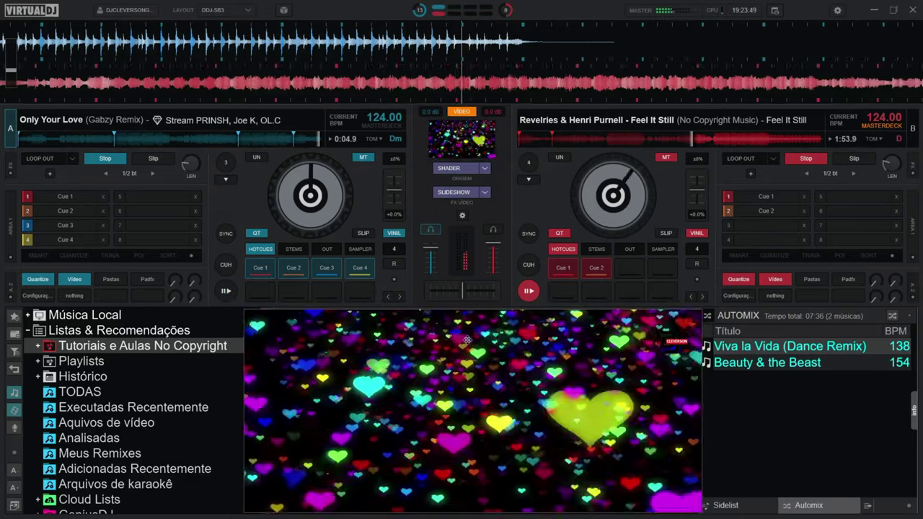
{"action": "double_click", "coordinate": [467, 368]}
{"action": "double_click", "coordinate": [467, 364]}
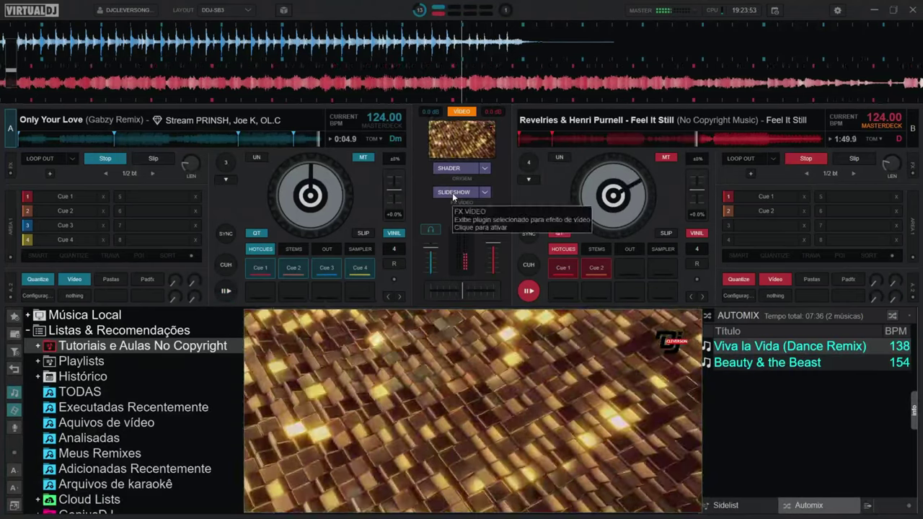
- Deactivate the Slideshow video effect and briefly view the list of available shaders
{"action": "left_click", "coordinate": [453, 192]}
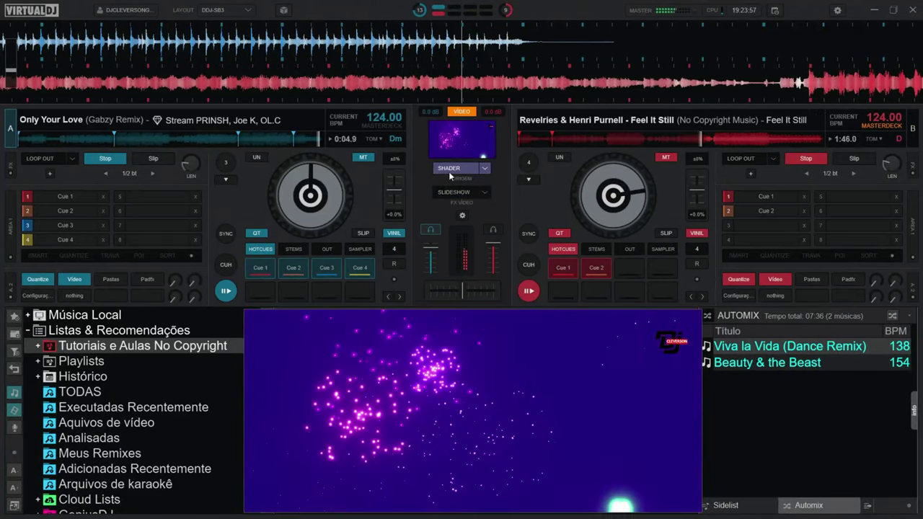
{"action": "left_click", "coordinate": [449, 170]}
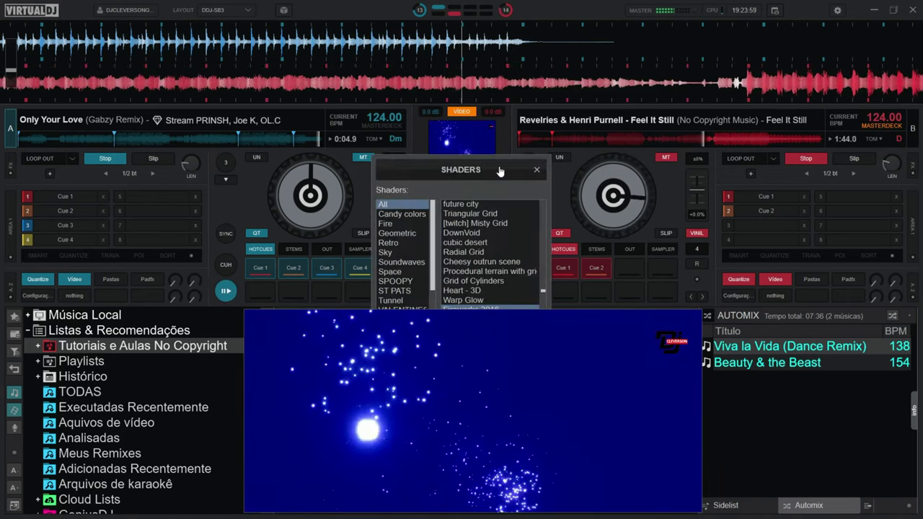
{"action": "left_click", "coordinate": [536, 168]}
- Switch off the Shader video source in the mixer and reactivate the Slideshow video effect
{"action": "left_click", "coordinate": [485, 169]}
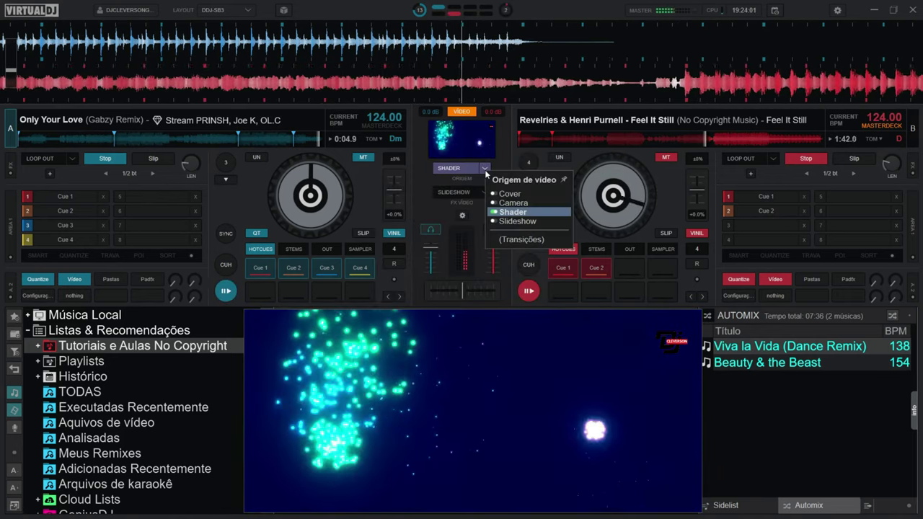
{"action": "left_click", "coordinate": [500, 214]}
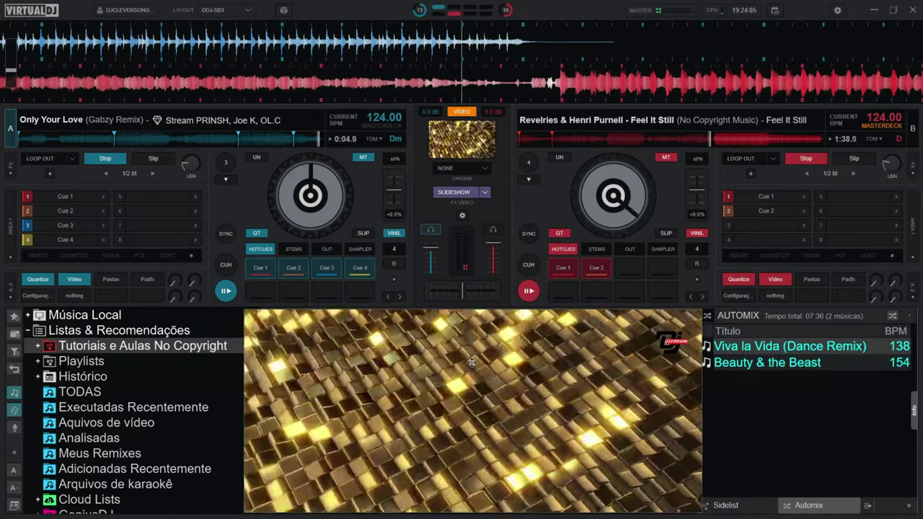
- Preview the master video output full screen and back, and close the output window
{"action": "double_click", "coordinate": [471, 362]}
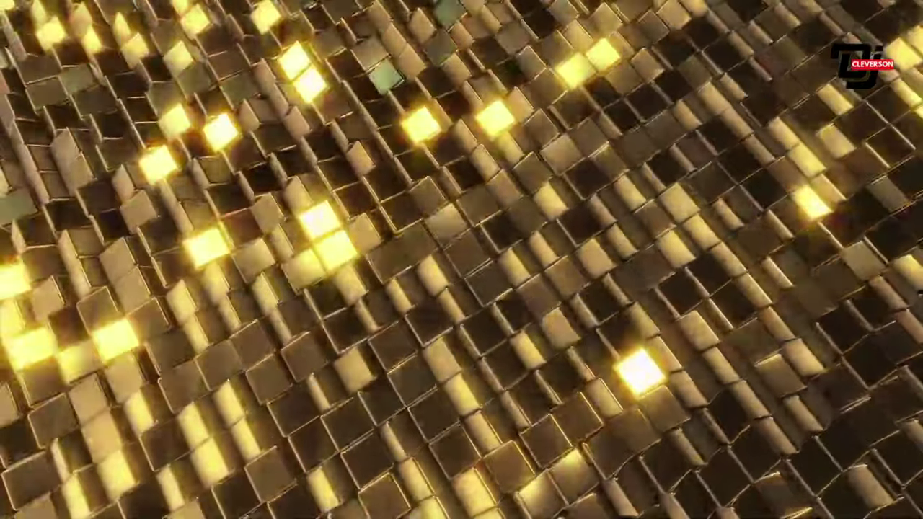
{"action": "double_click", "coordinate": [472, 362]}
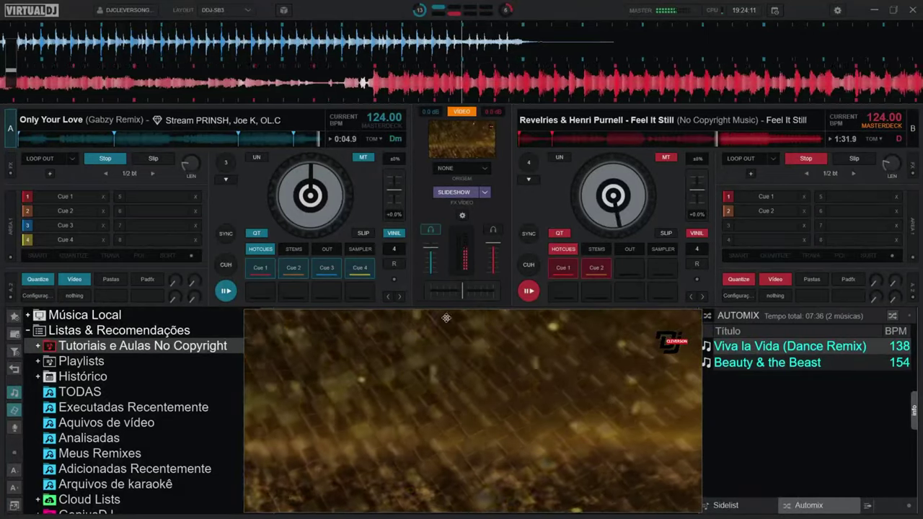
{"action": "right_click", "coordinate": [448, 362]}
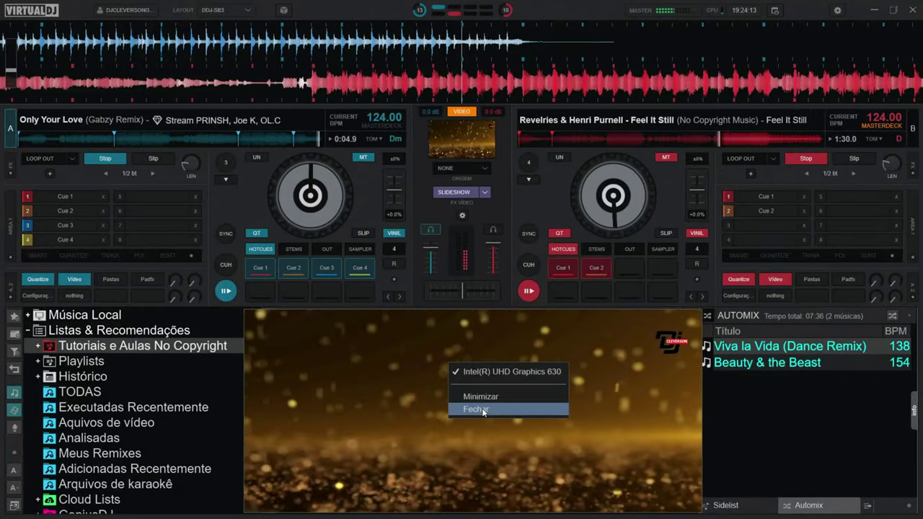
{"action": "left_click", "coordinate": [476, 409]}
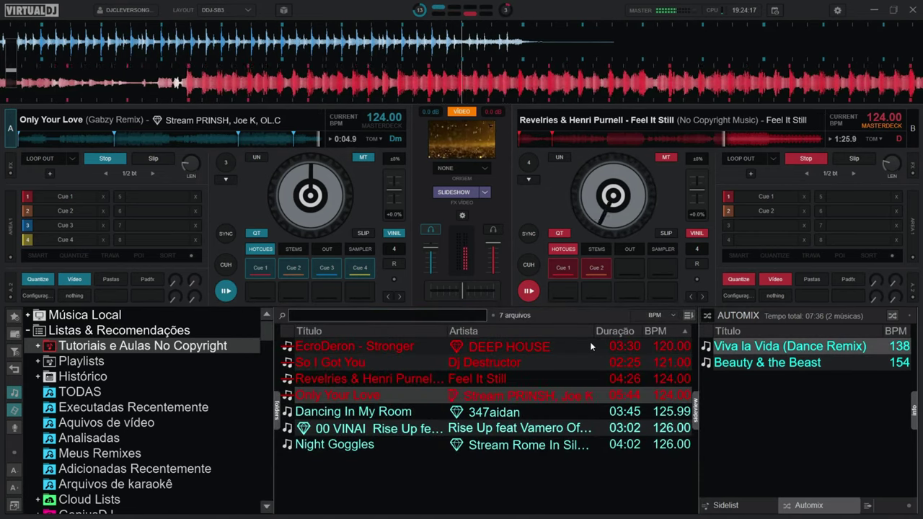
- Set the background colour of the DDJ-SB3 skin to Purple in its colour scheme
{"action": "left_click", "coordinate": [248, 10]}
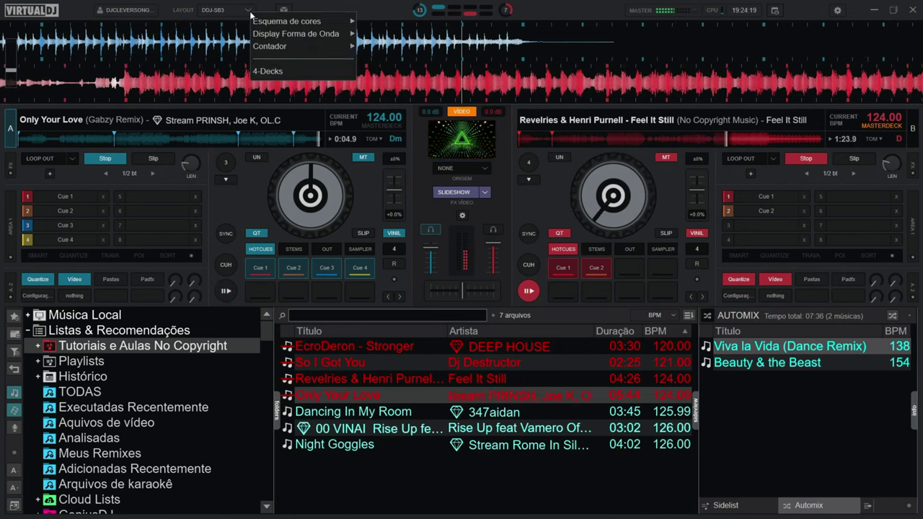
{"action": "mouse_move", "coordinate": [338, 26]}
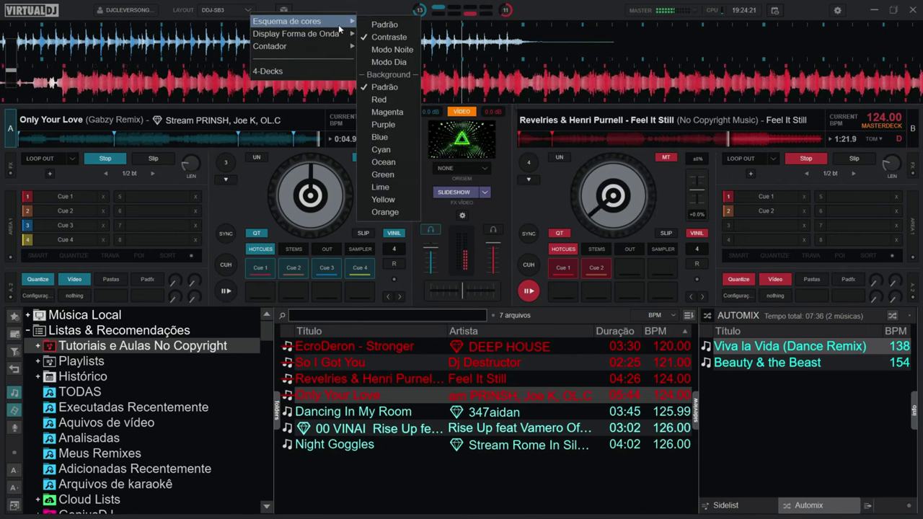
{"action": "left_click", "coordinate": [384, 125]}
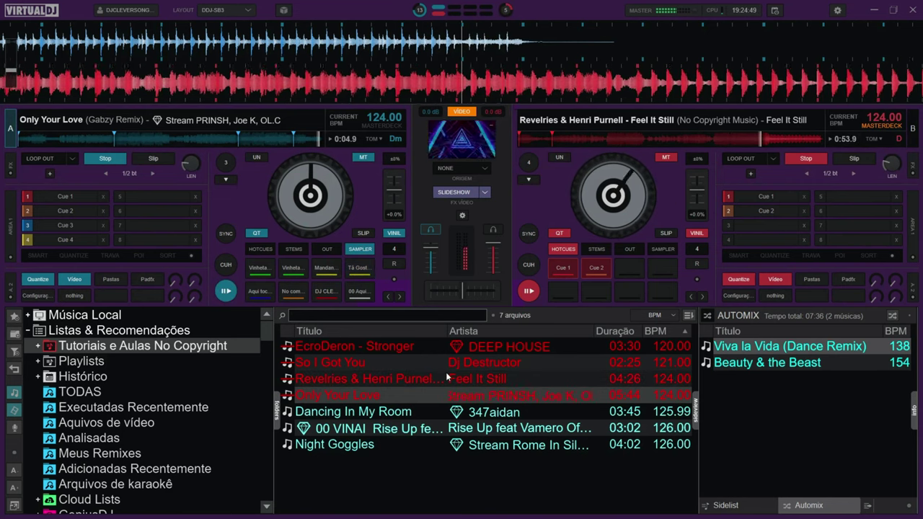
- Activate the Ducking Echo effect on deck 2 and pause that deck's playback
{"action": "left_click", "coordinate": [774, 158]}
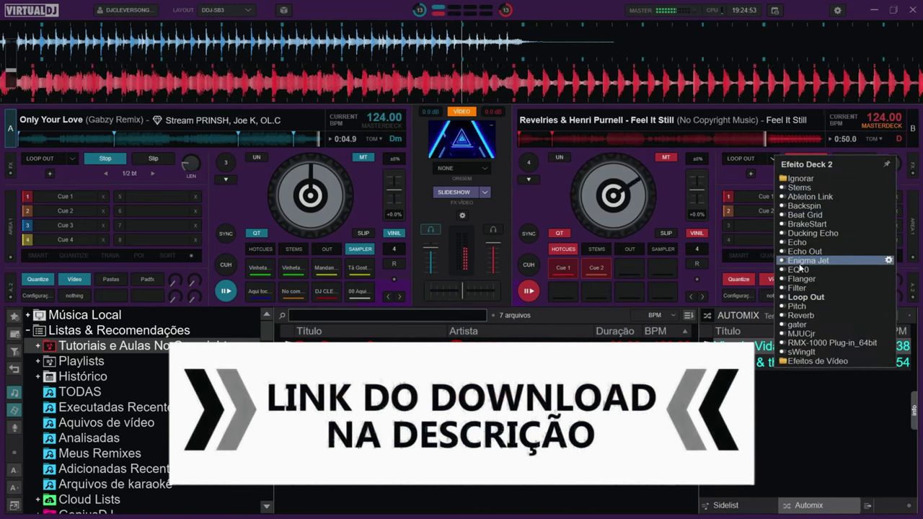
{"action": "left_click", "coordinate": [808, 233]}
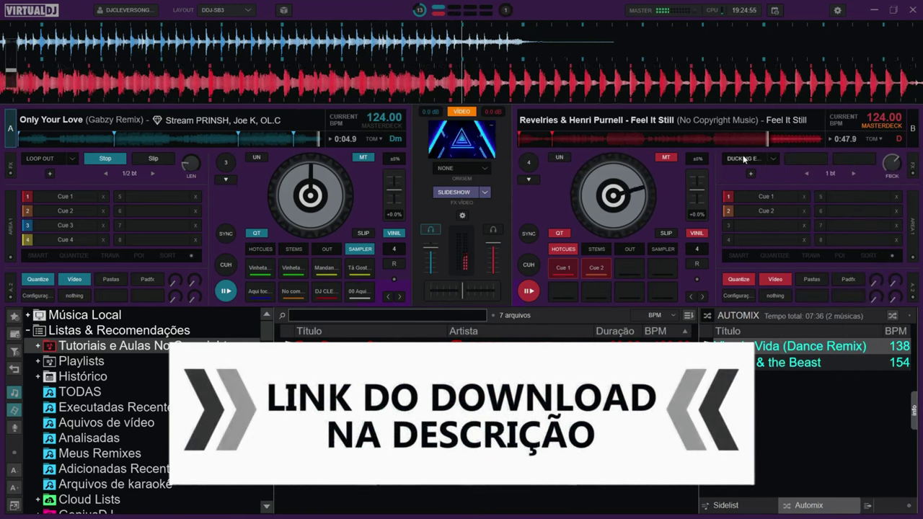
{"action": "left_click", "coordinate": [528, 290]}
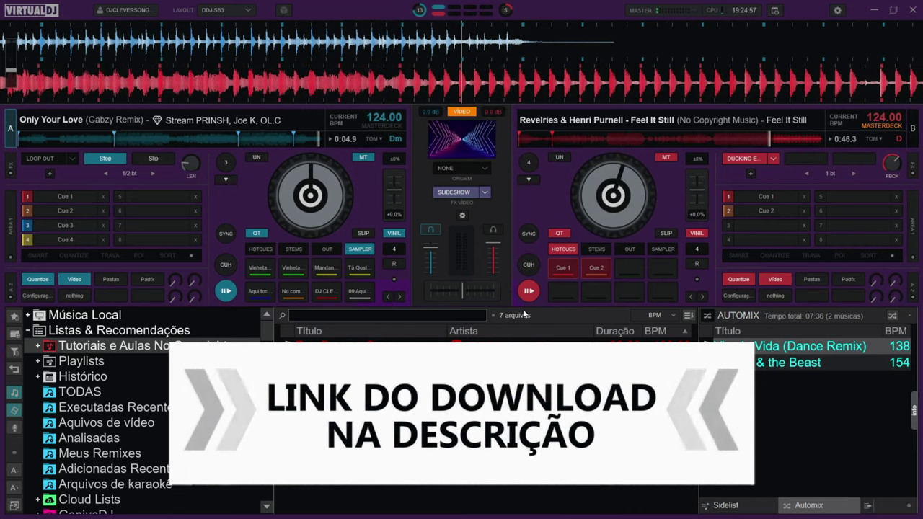